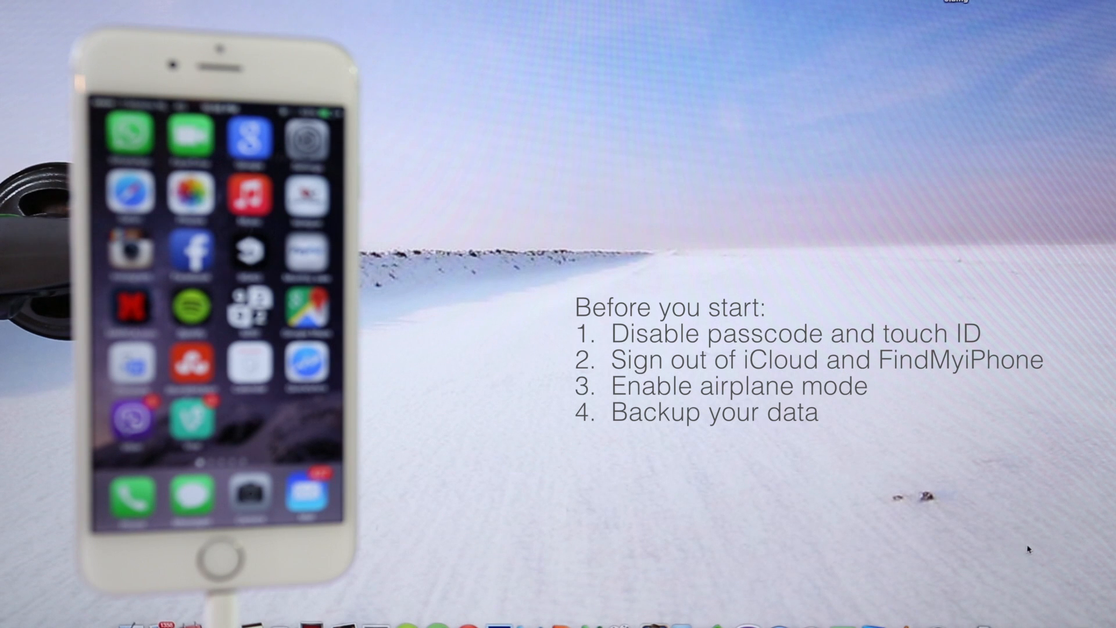
# Restore the minimized Chrome window from the Dock.
pyautogui.click(955, 621)
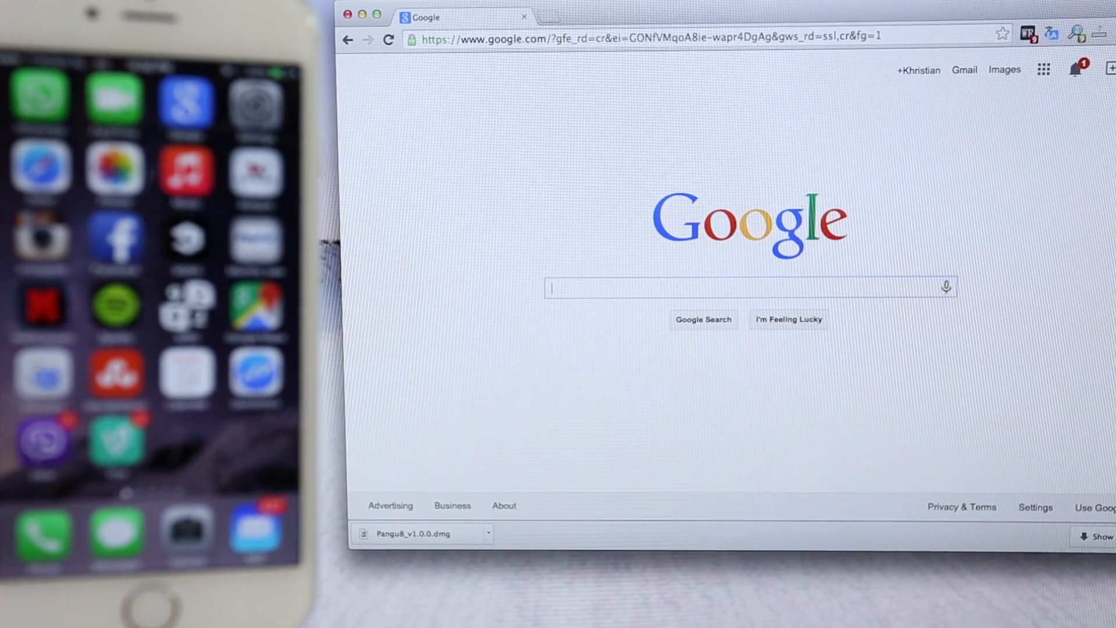
# Shrink and reposition the Chrome window, then load en.pangu.io from the address bar.
pyautogui.moveTo(1114, 548); pyautogui.dragTo(1066, 512)
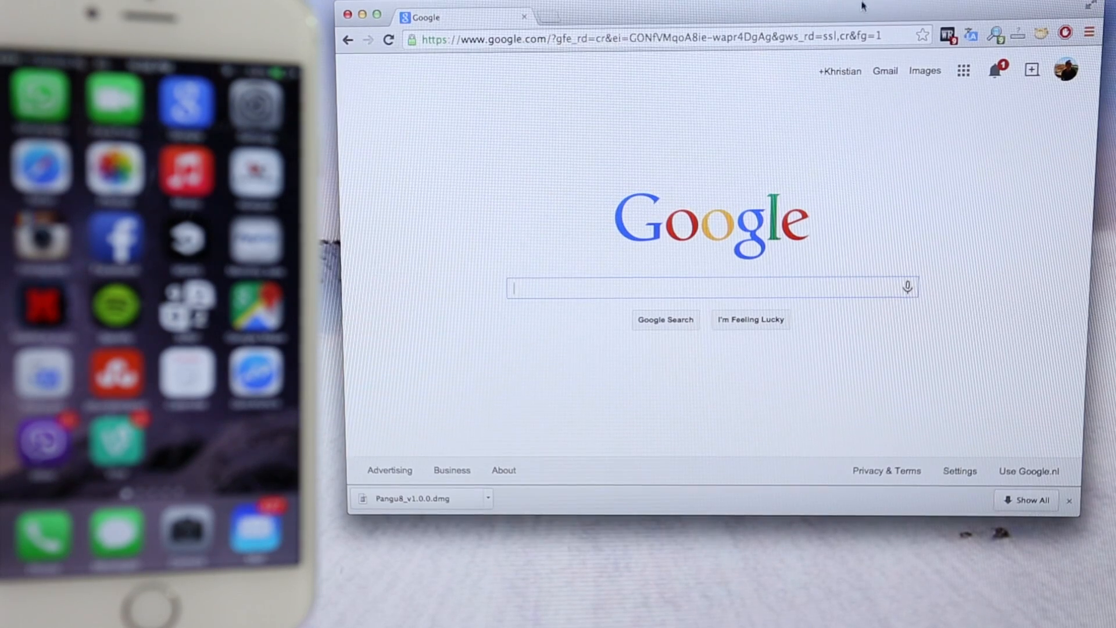
pyautogui.moveTo(863, 9); pyautogui.dragTo(847, 75)
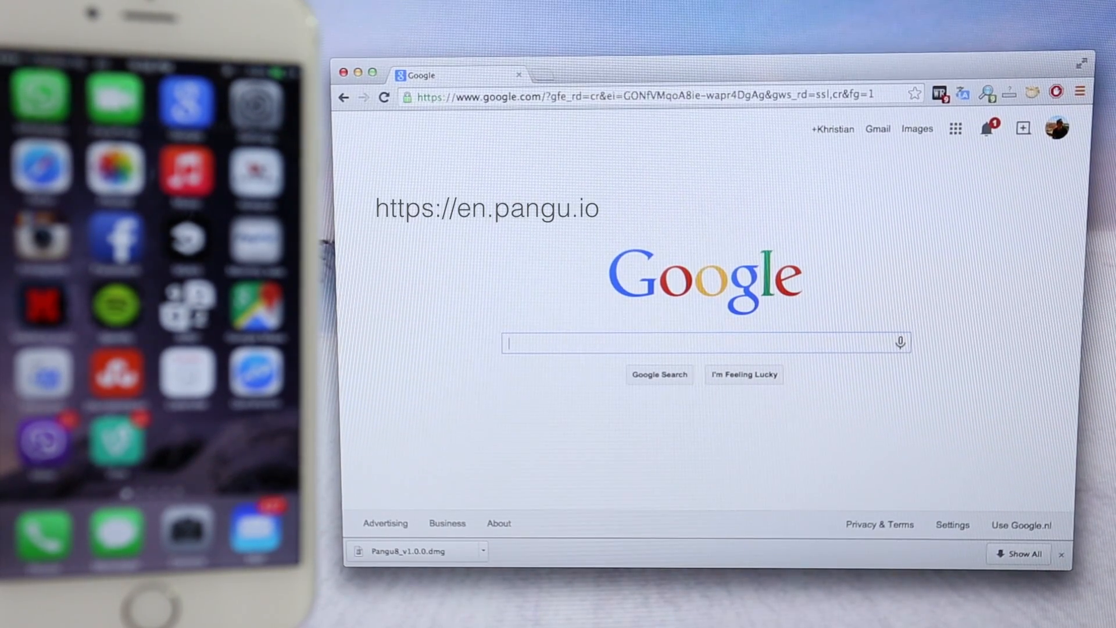
pyautogui.click(735, 96)
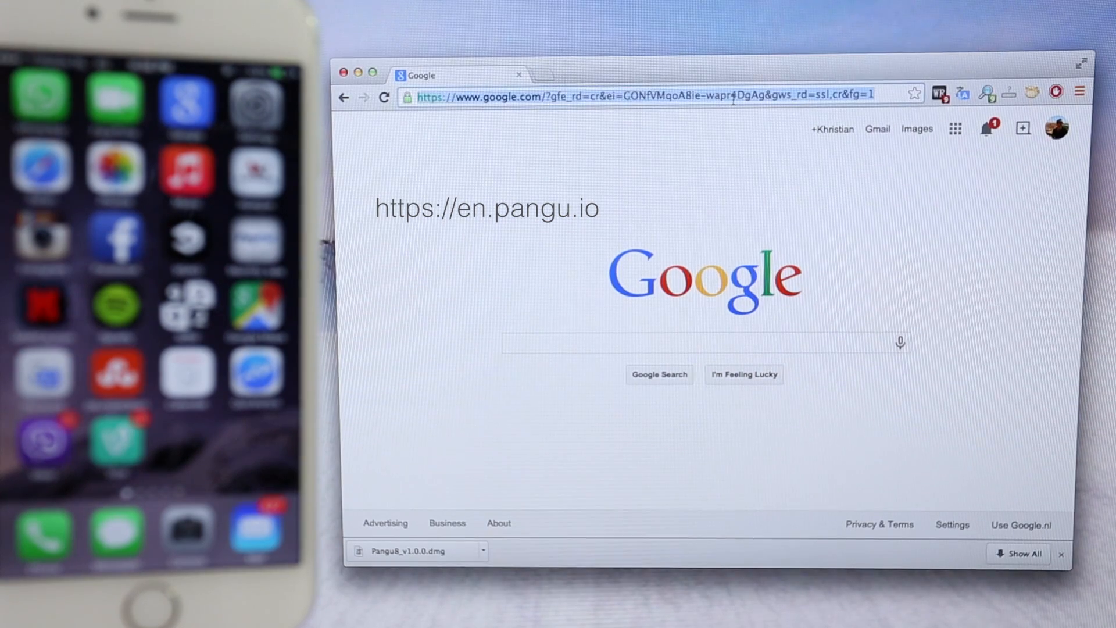
pyautogui.write('en.pangu.io')
pyautogui.press('Return')
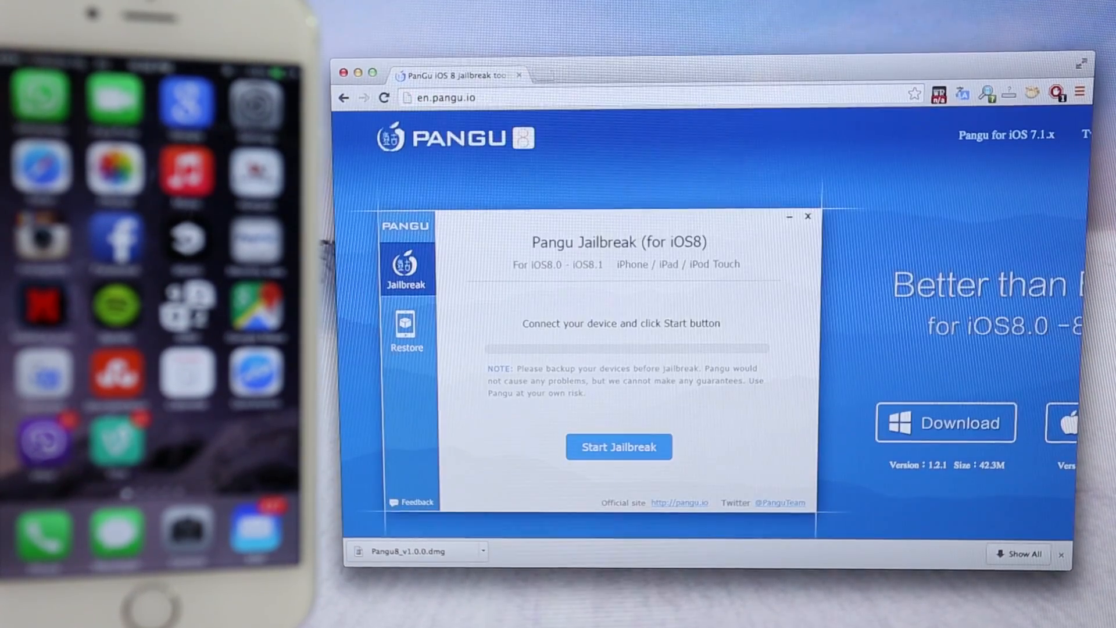
pyautogui.hscroll(5, 1010, 406)
pyautogui.hscroll(-3, 1001, 435)
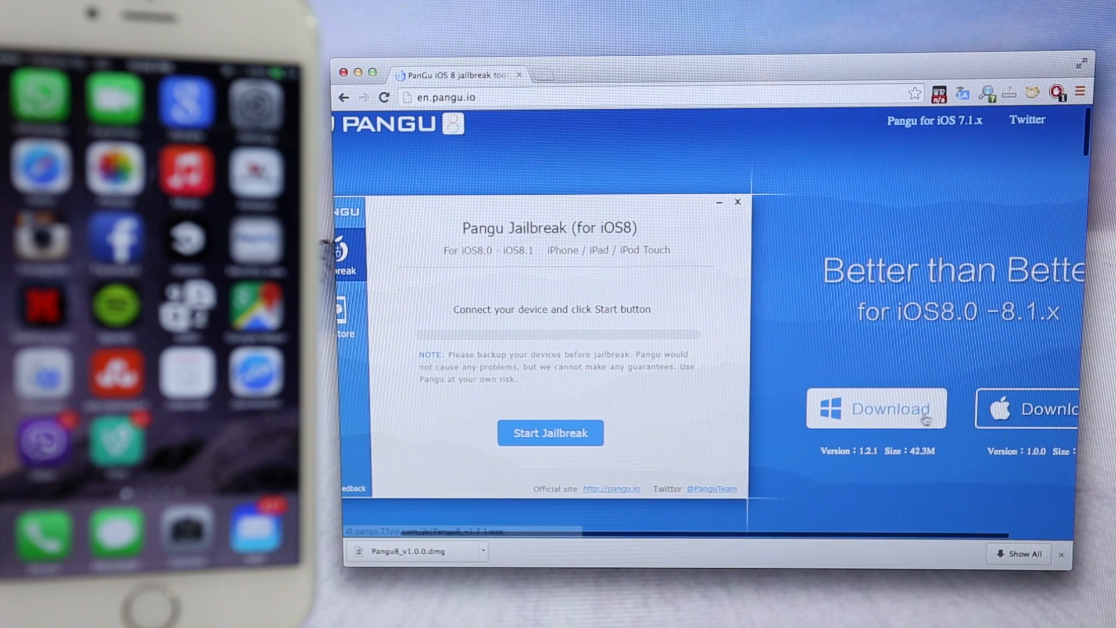
# Download the Mac version of the Pangu 8 tool and minimize the browser.
pyautogui.click(1005, 412)
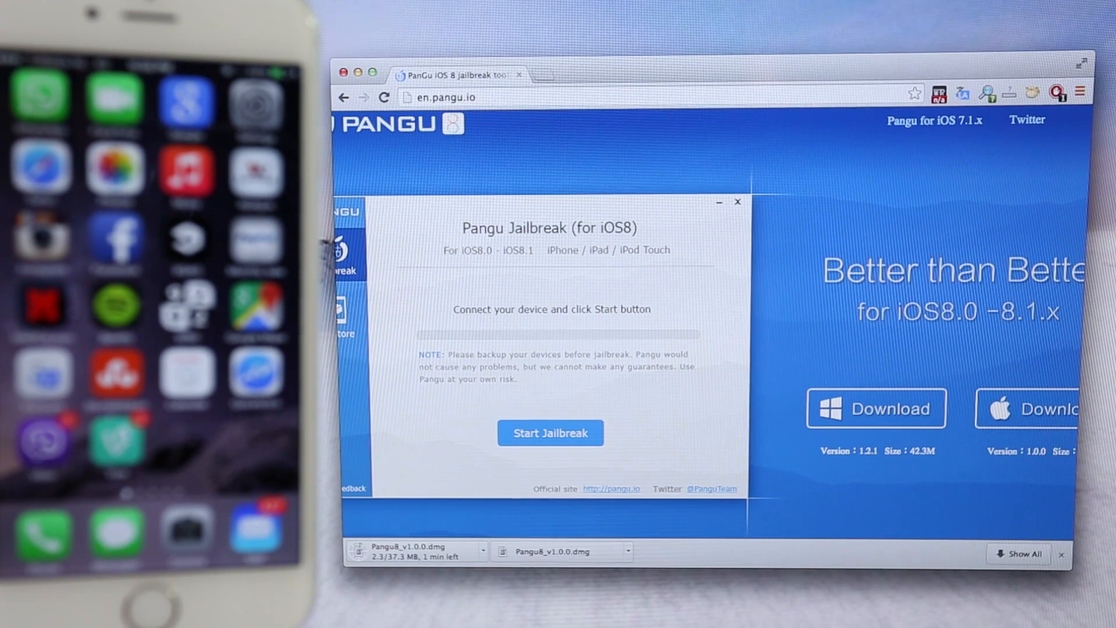
pyautogui.click(360, 74)
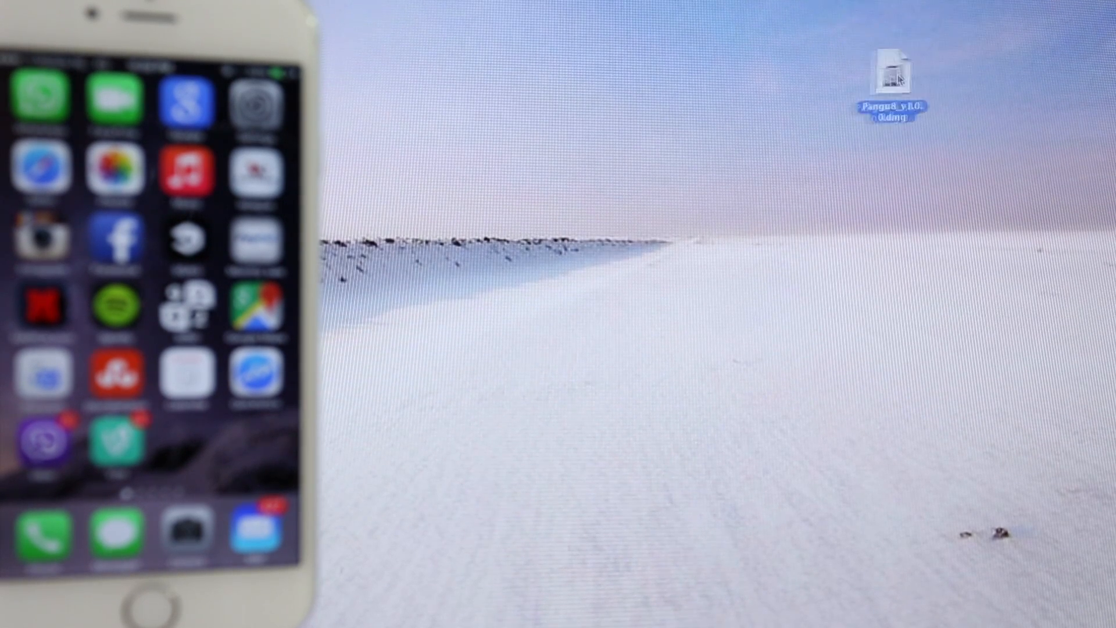
# Move Pangu8_v1.0.0.dmg onto the desktop and launch Pangu8 from the disk image.
pyautogui.moveTo(889, 73); pyautogui.dragTo(656, 248)
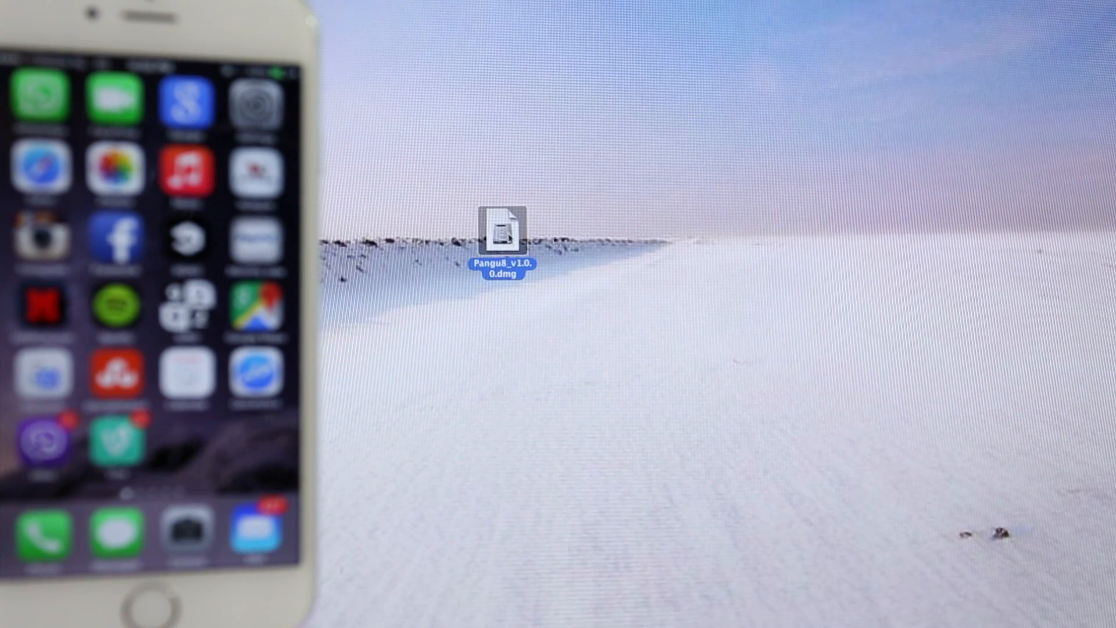
pyautogui.doubleClick(831, 270)
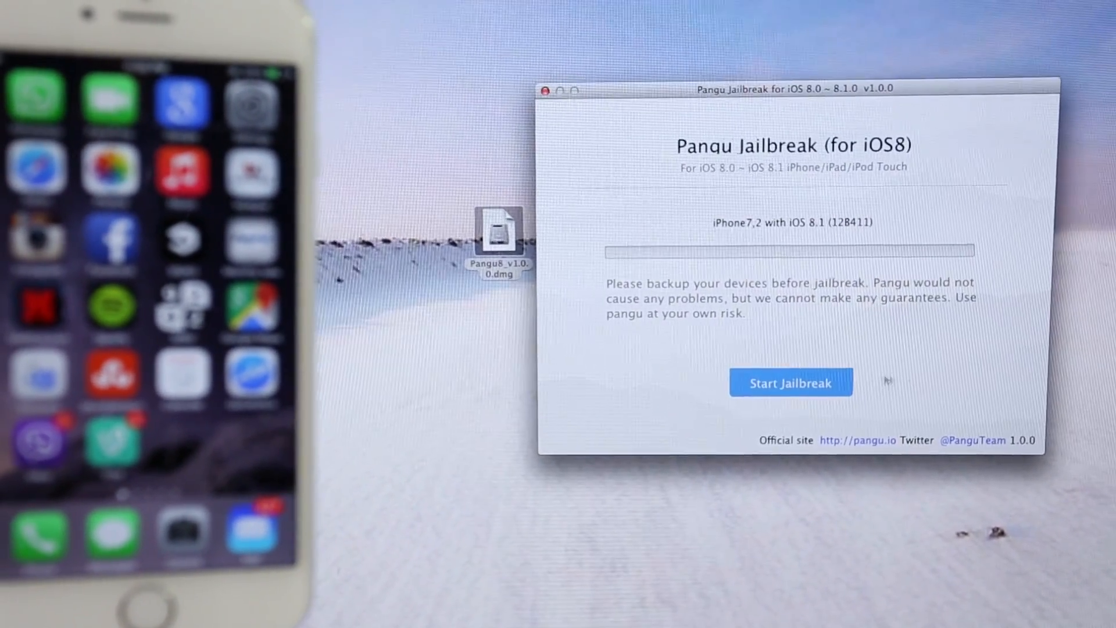
# Start the jailbreak on the recognized iPhone7,2 running iOS 8.1.
pyautogui.click(791, 383)
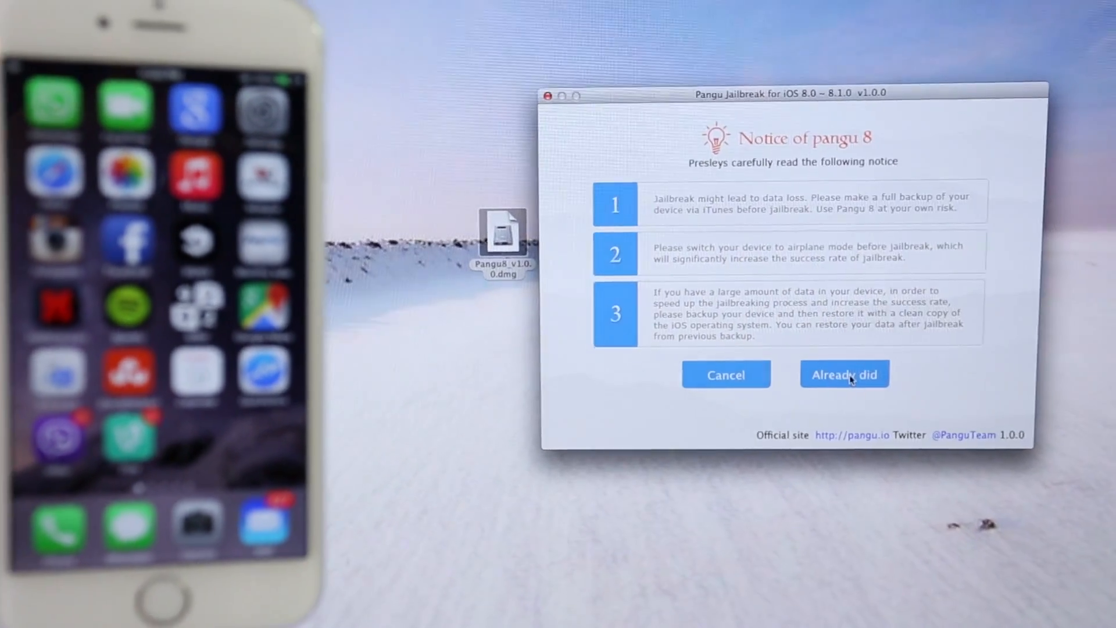
# Confirm 'Already did' on the Notice of pangu 8 backup and airplane-mode warning.
pyautogui.click(844, 374)
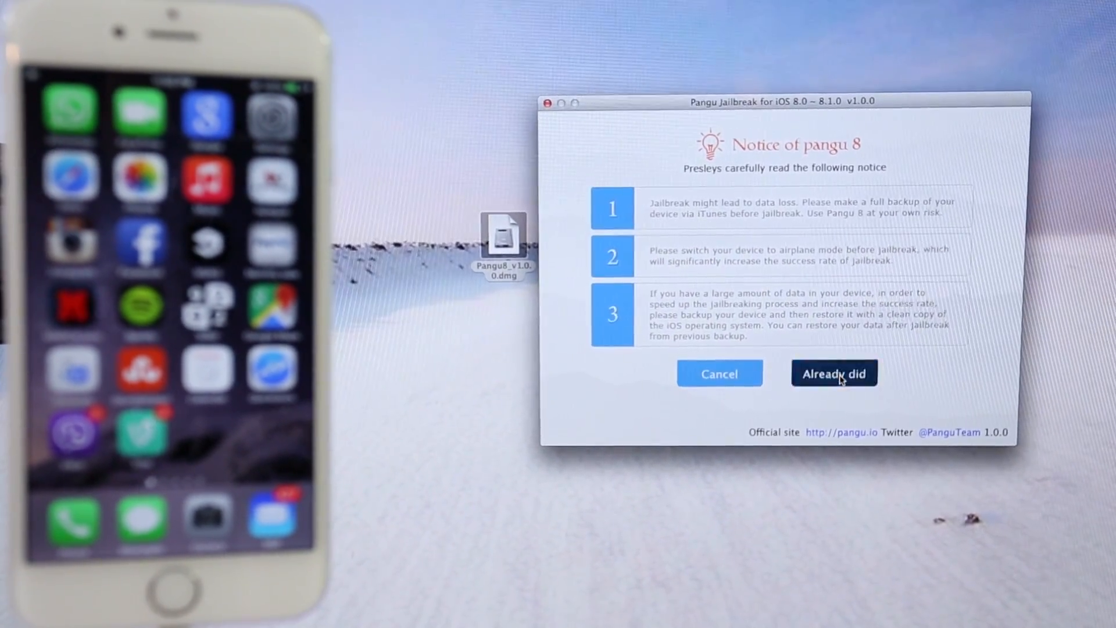